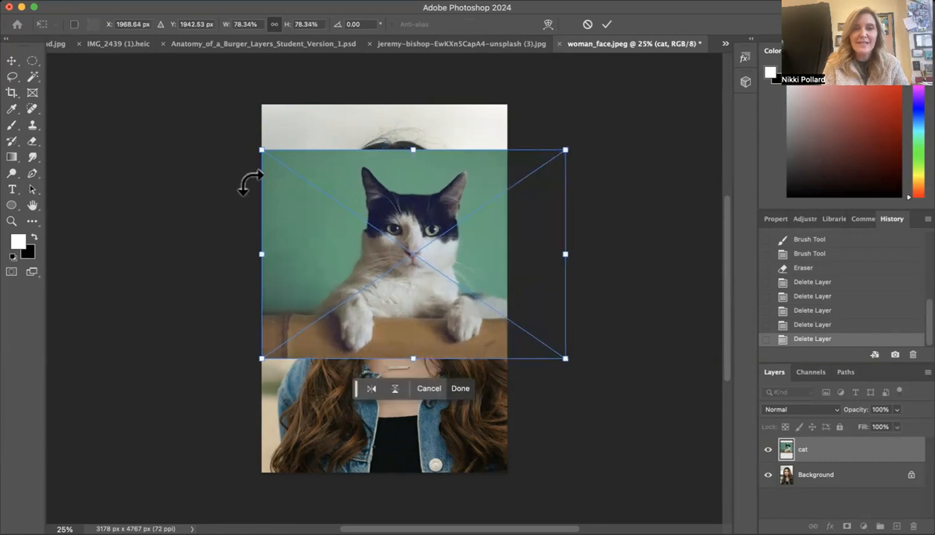
- Scale the placed cat image to about 93.5% and align it over the woman's face at reduced opacity
left_click_drag(261, 149, 210, 141)
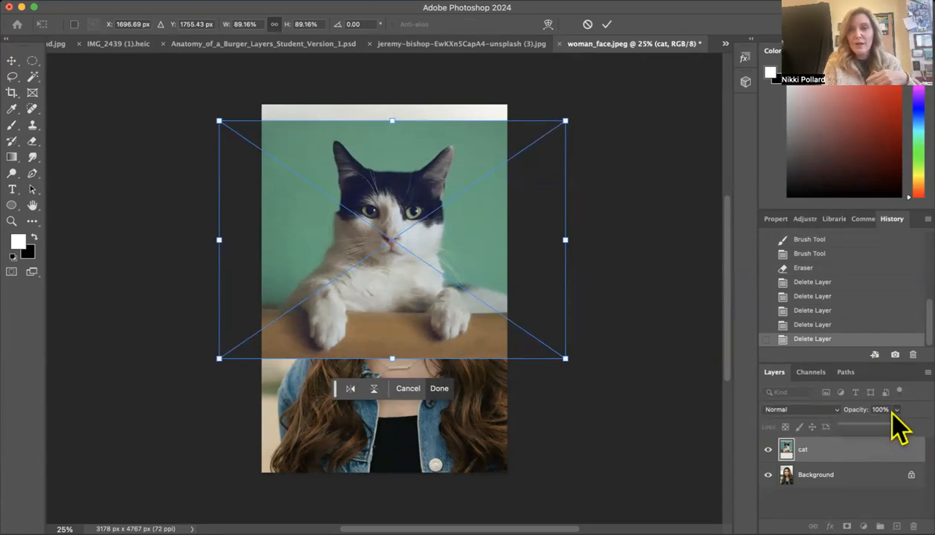
left_click(864, 424)
left_click_drag(455, 278, 450, 296)
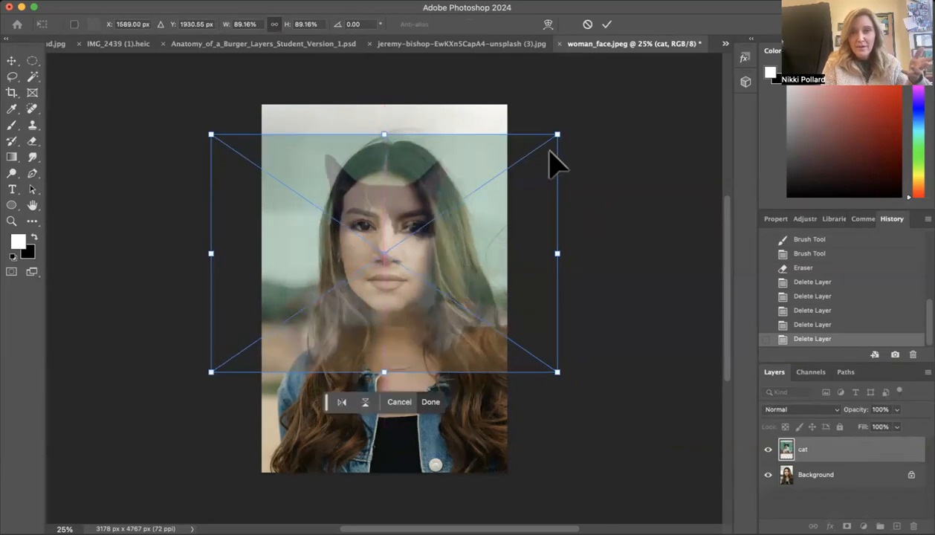
left_click_drag(557, 132, 570, 119)
mouse_move(431, 286)
left_mouse_down()
mouse_move(440, 293)
mouse_move(433, 278)
left_mouse_up()
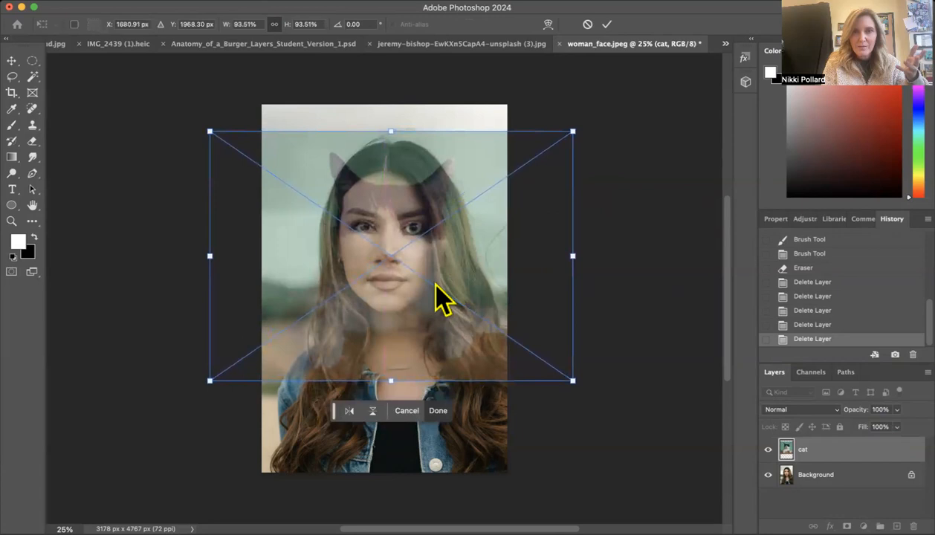
- Commit the cat image's placement and restore the cat layer's opacity to 100%
left_click(831, 452)
left_click(896, 411)
left_click_drag(891, 426, 926, 426)
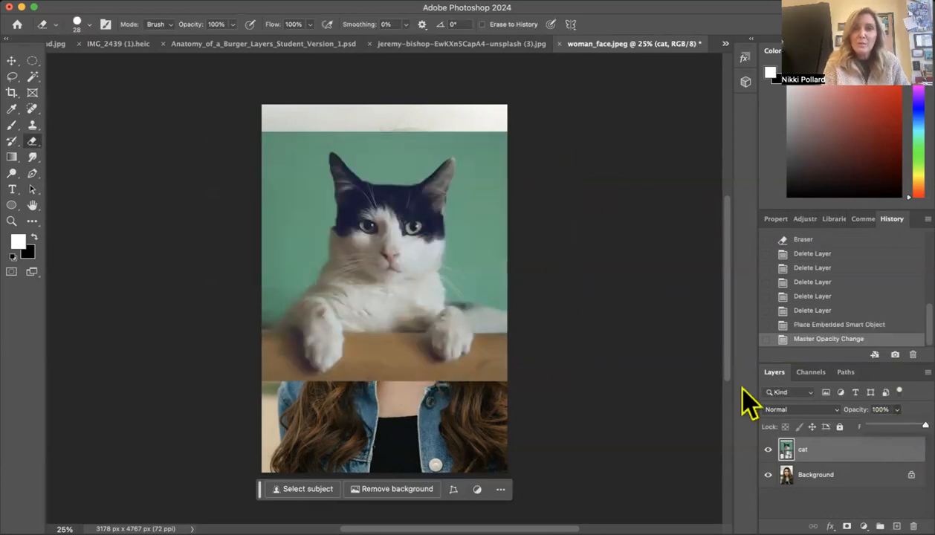
- Place rippedpaper1.png from the Downloads folder as an embedded image
left_click(117, 1)
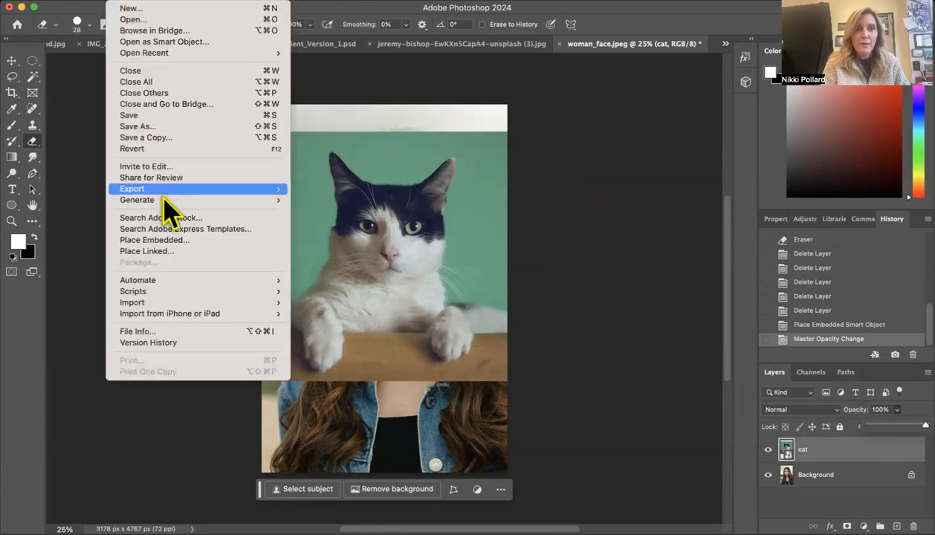
left_click(156, 241)
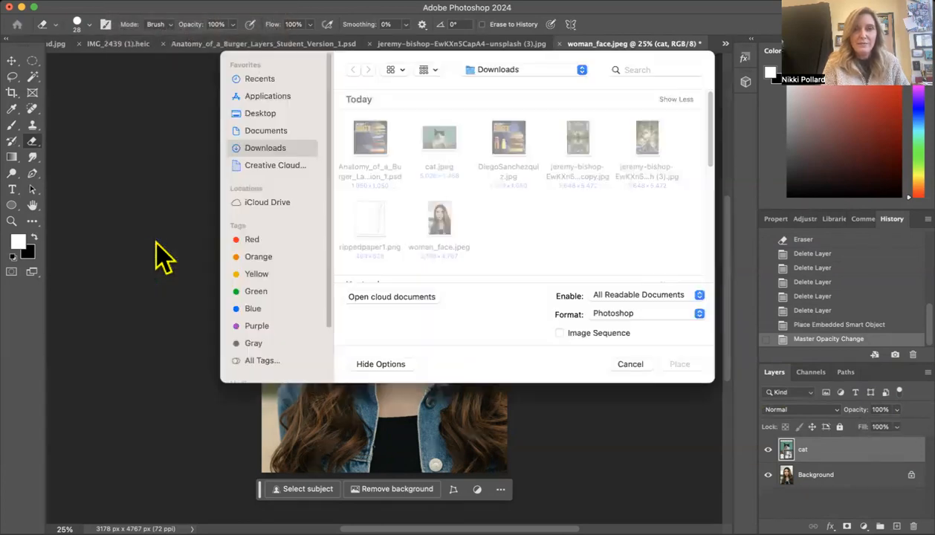
left_click(368, 215)
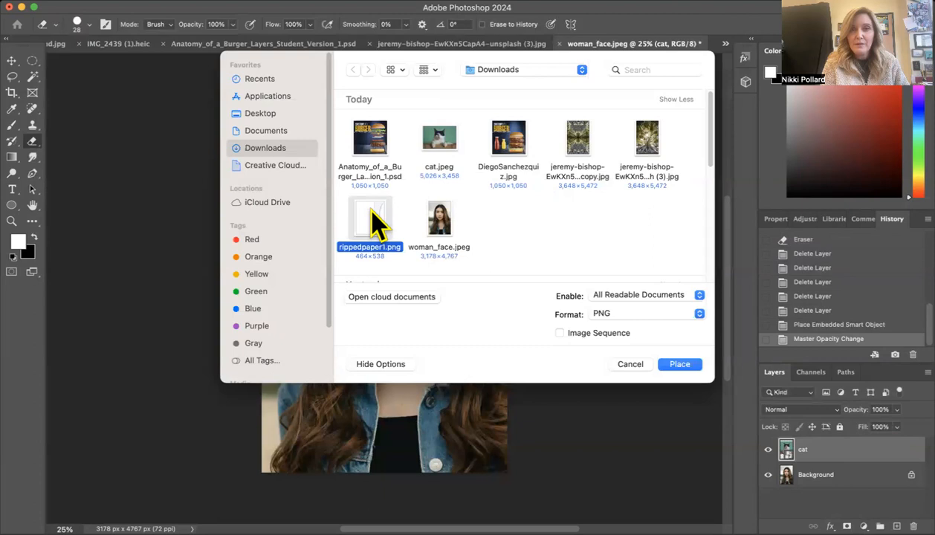
left_click(679, 364)
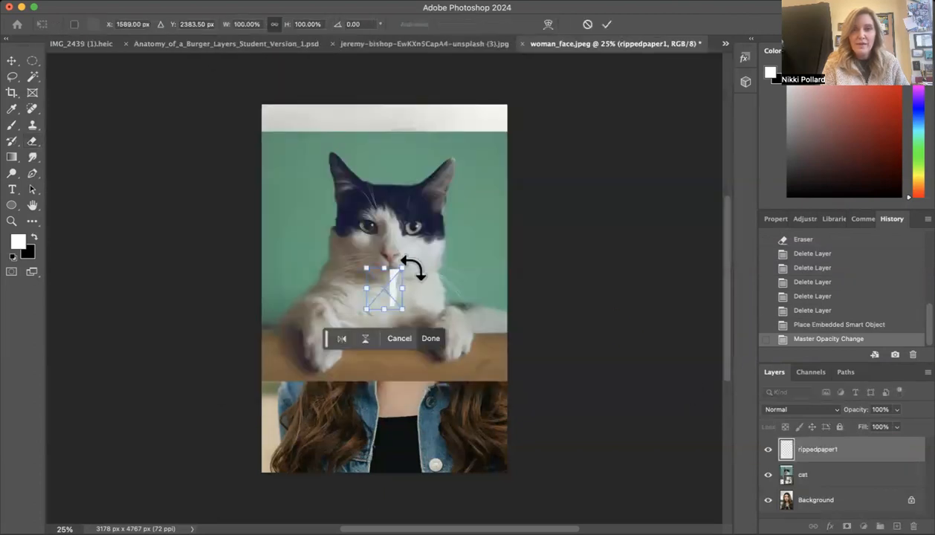
- Enlarge the ripped paper to about 701%, rotate it about 90°, and position its torn edge just above the cat's eyes
left_click_drag(406, 266, 507, 371)
left_click_drag(353, 294, 283, 354)
left_click_drag(557, 344, 527, 342)
left_click_drag(396, 290, 352, 176)
left_click_drag(480, 242, 546, 300)
left_click_drag(413, 247, 405, 198)
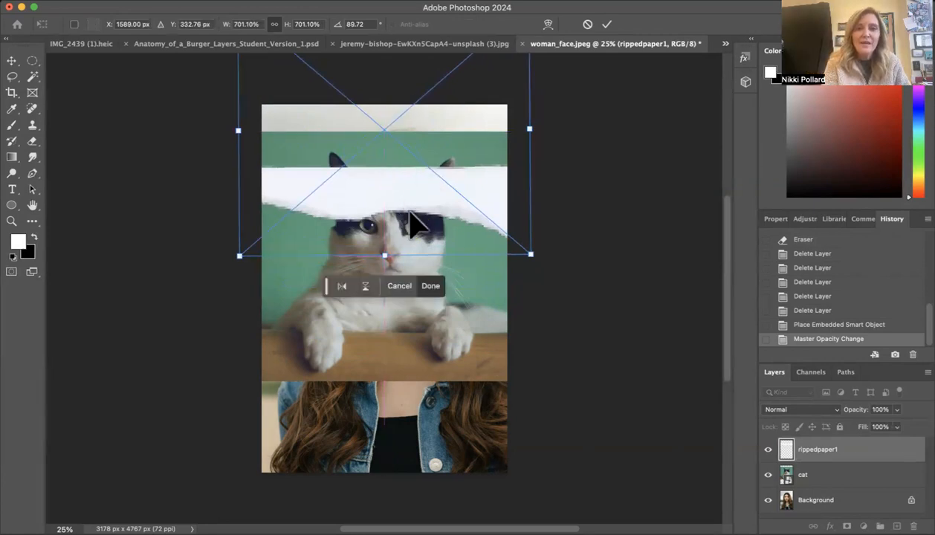
left_click(429, 287)
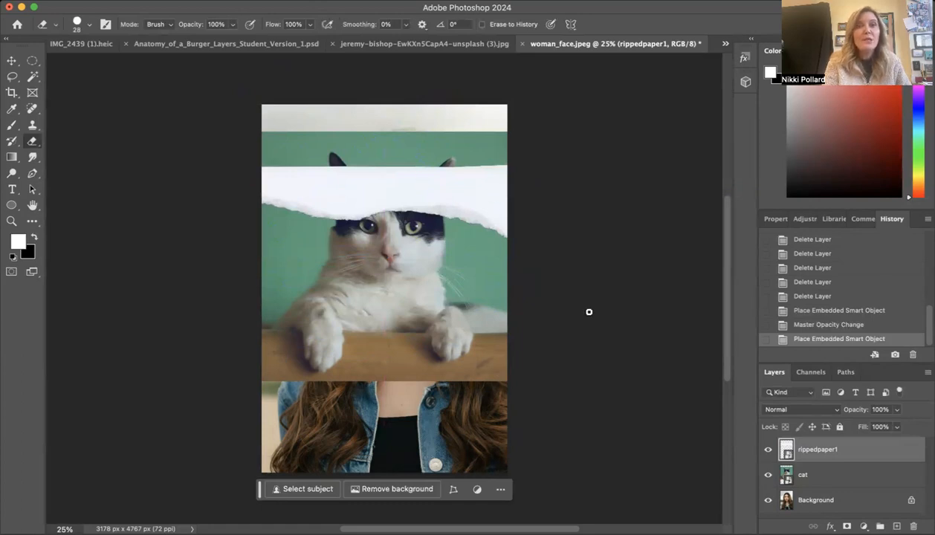
- Duplicate the rippedpaper1 layer and move the copy below the cat's eyes
right_click(838, 455)
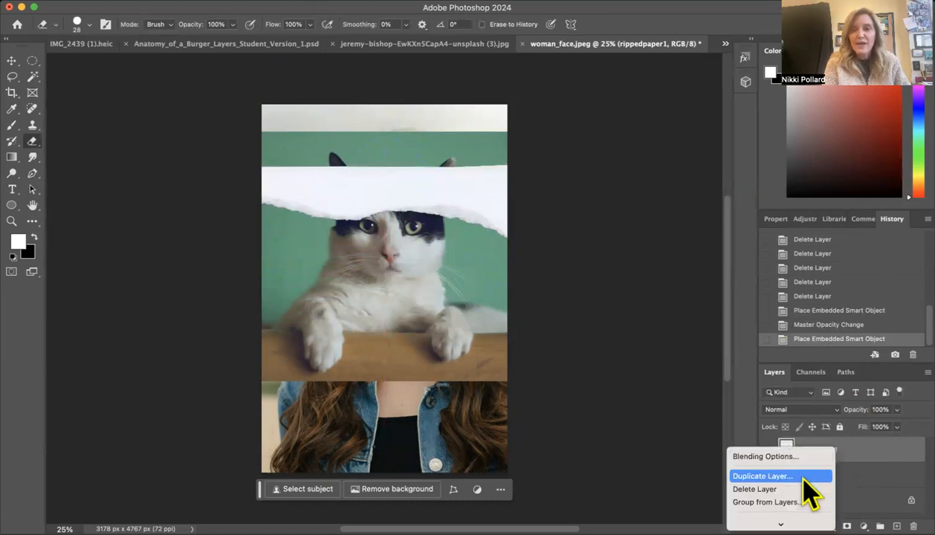
left_click(765, 476)
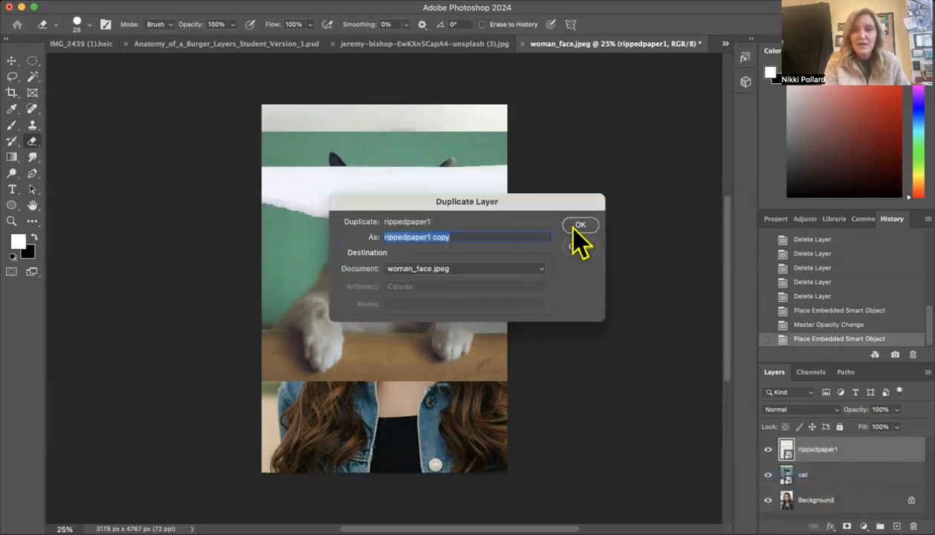
left_click(580, 225)
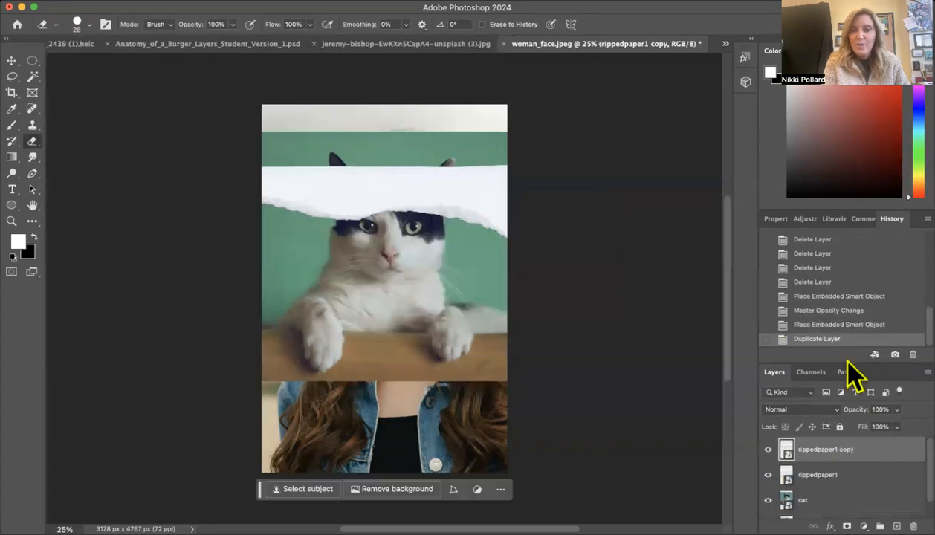
left_click(12, 60)
left_click_drag(413, 204, 416, 272)
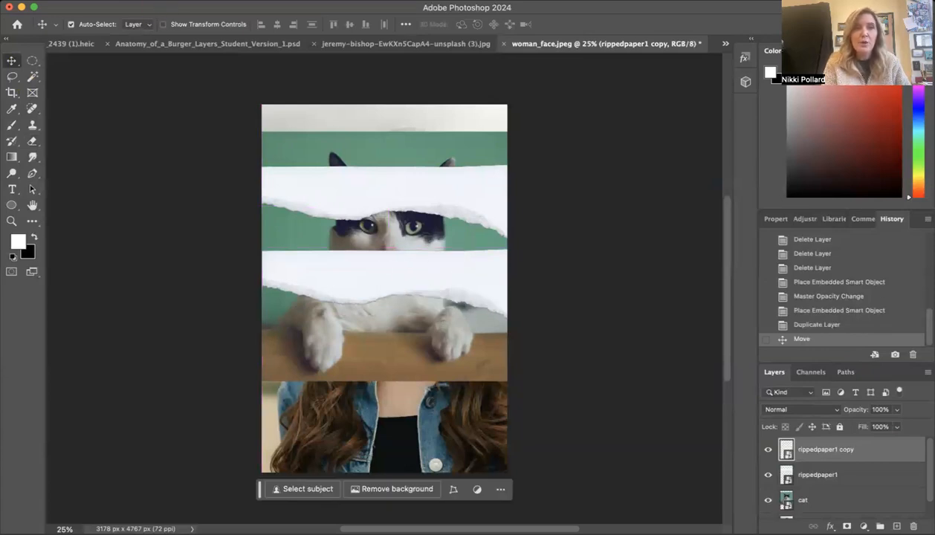
- Flip the ripped paper copy vertically and move it up so both torn edges frame the cat's eyes
left_click(165, 3)
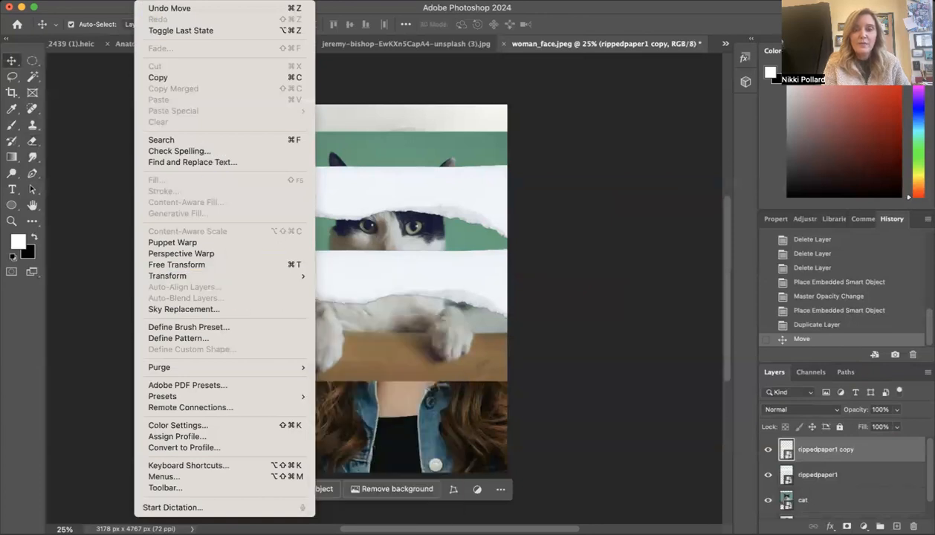
mouse_move(292, 279)
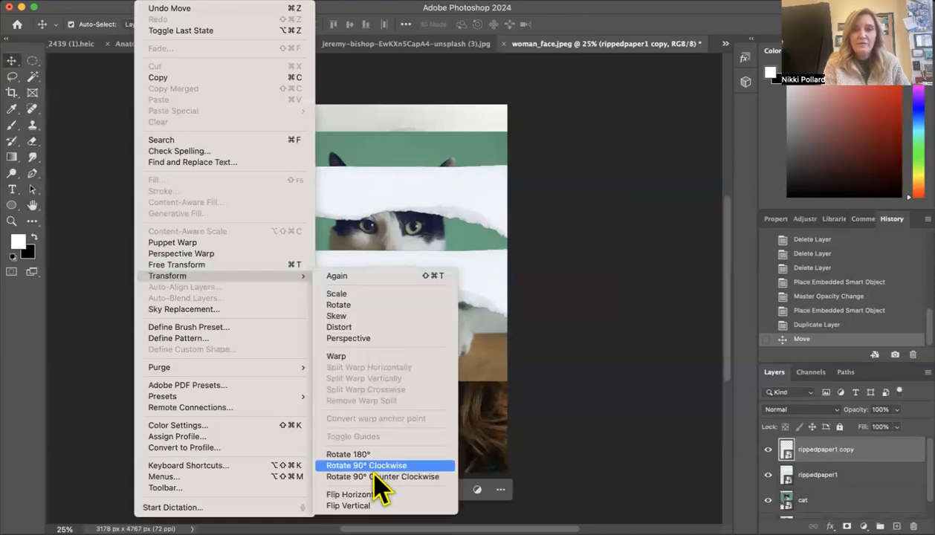
left_click(348, 505)
left_click_drag(428, 324, 425, 282)
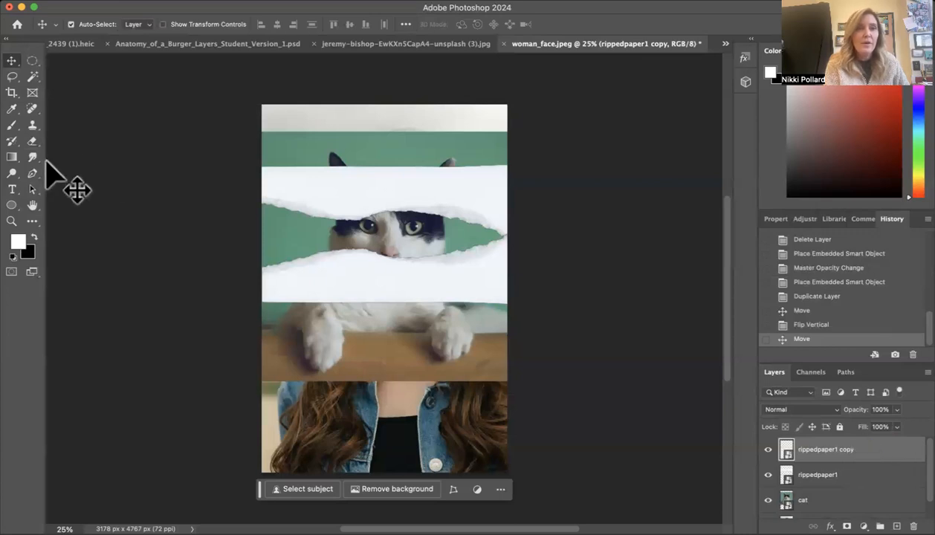
- Set the Eraser to the Soft Round brush at 111 px with 0% hardness
left_click(33, 141)
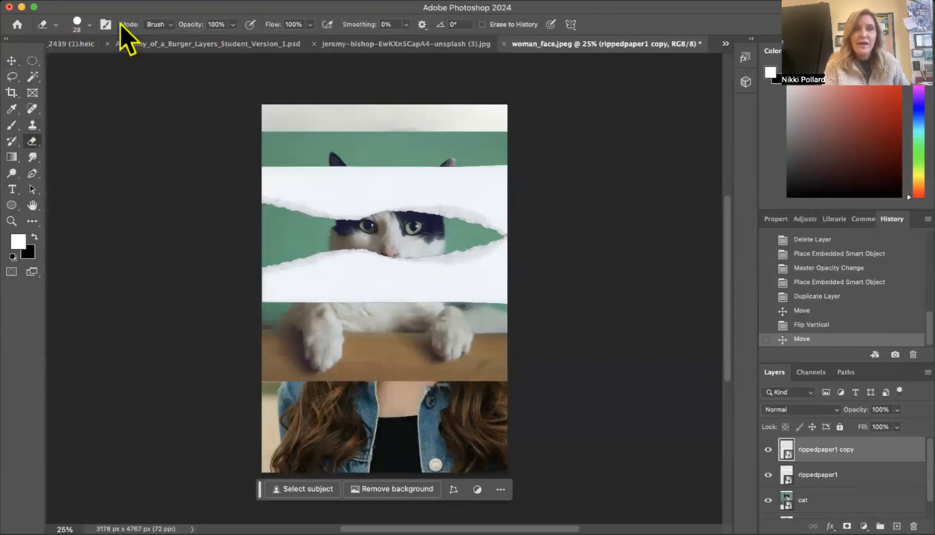
left_click(82, 23)
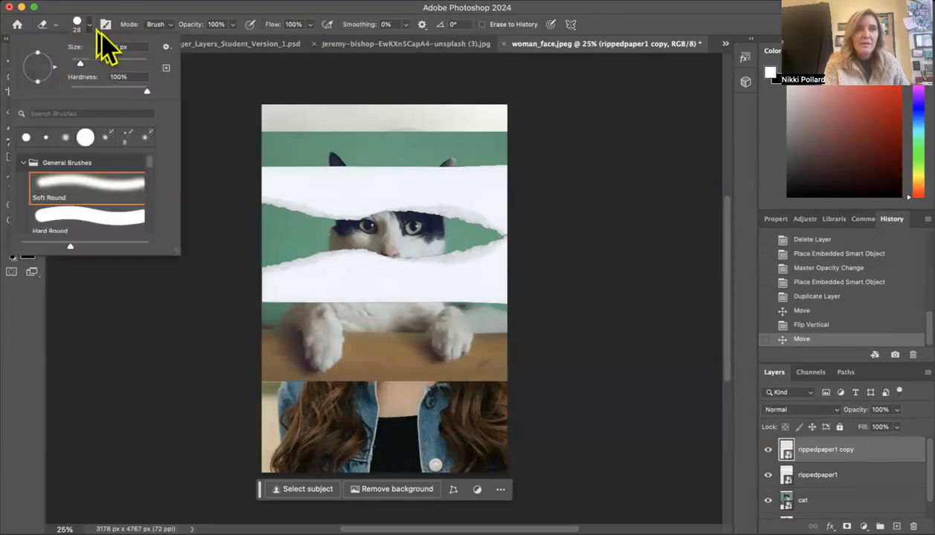
left_click(112, 64)
left_click_drag(150, 164, 150, 161)
left_click(80, 184)
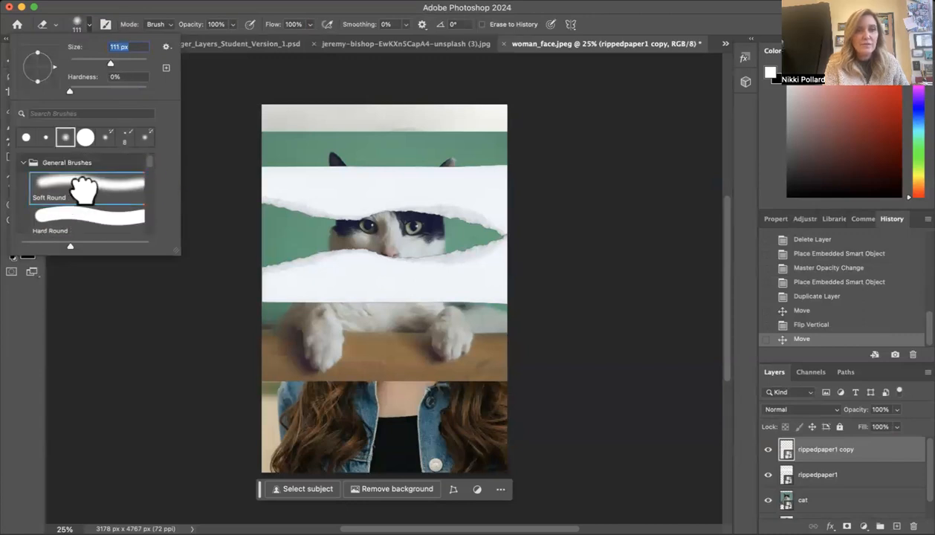
- Rasterize the ripped paper layers and erase the straight upper part of the strip above the cat's eyes
left_click(332, 177)
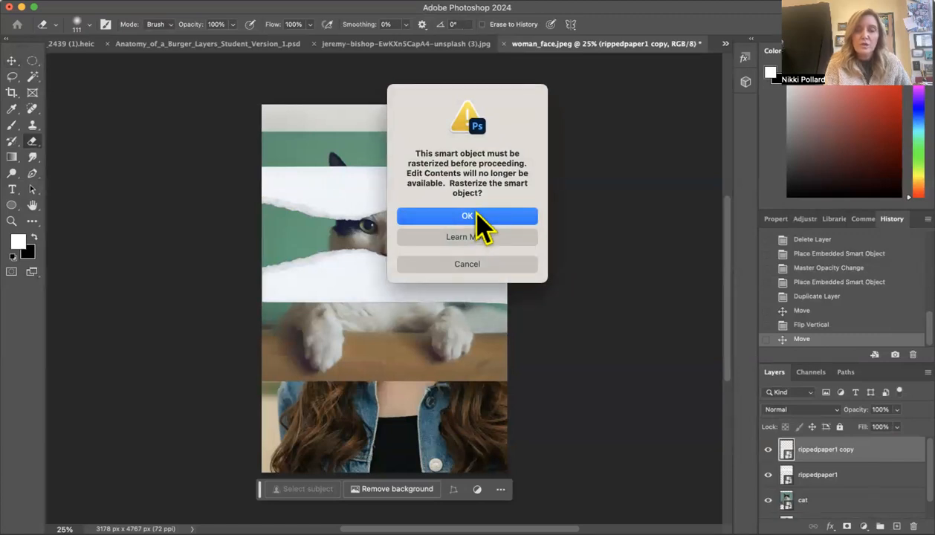
left_click(476, 214)
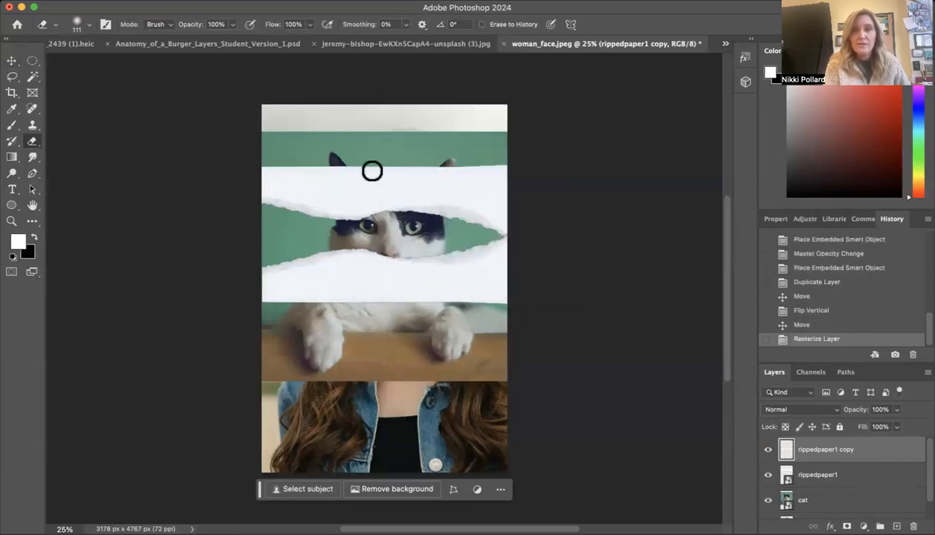
left_click_drag(354, 191, 301, 183)
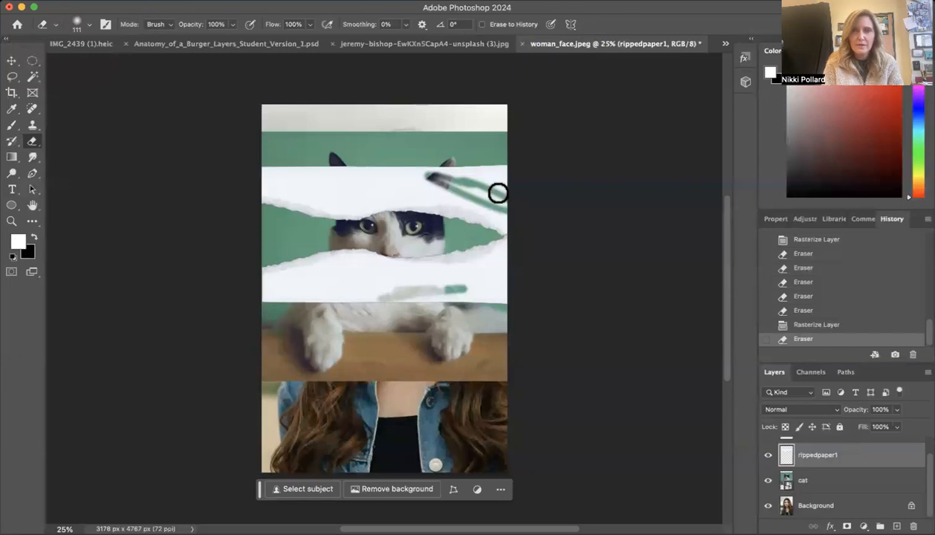
left_click_drag(448, 185, 511, 231)
mouse_move(522, 182)
left_mouse_down()
mouse_move(443, 173)
mouse_move(471, 167)
mouse_move(515, 186)
mouse_move(468, 185)
mouse_move(489, 180)
mouse_move(469, 193)
left_mouse_up()
mouse_move(415, 185)
left_mouse_down()
mouse_move(485, 201)
mouse_move(338, 193)
mouse_move(358, 181)
mouse_move(333, 181)
mouse_move(375, 167)
mouse_move(369, 174)
mouse_move(434, 173)
mouse_move(262, 171)
mouse_move(299, 186)
mouse_move(266, 186)
mouse_move(326, 181)
mouse_move(303, 184)
left_mouse_up()
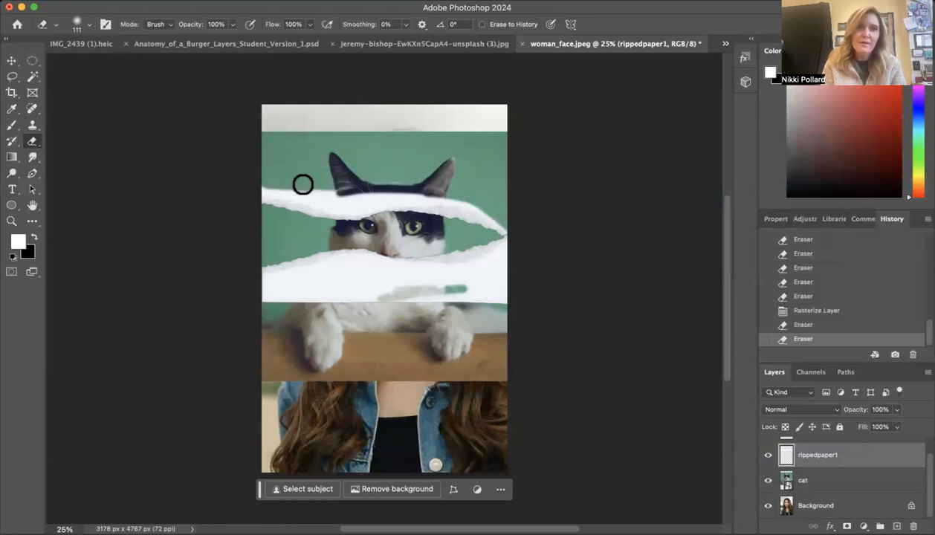
- Set the Eraser to 162 px with 38% hardness and trim the upper paper strip near the cat's left-hand ear
left_click(84, 24)
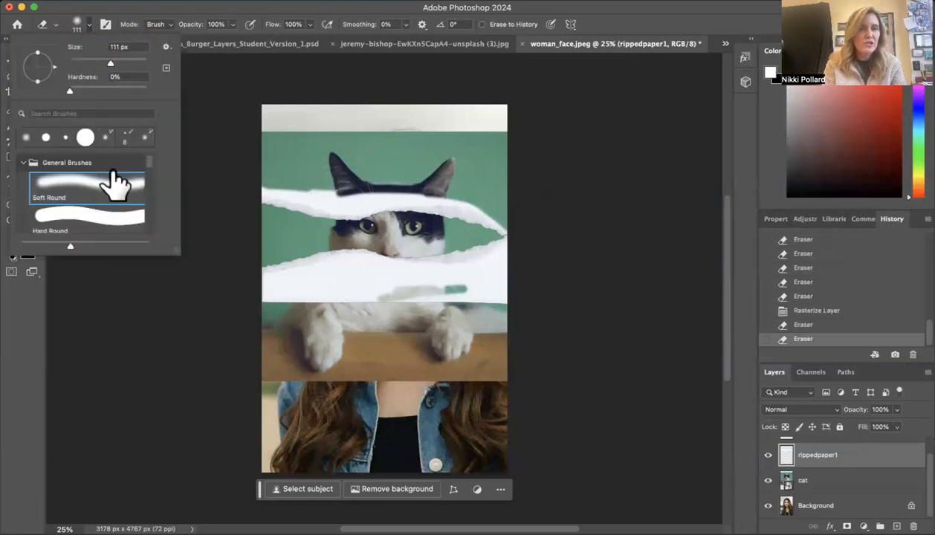
left_click_drag(111, 64, 121, 63)
left_click(99, 91)
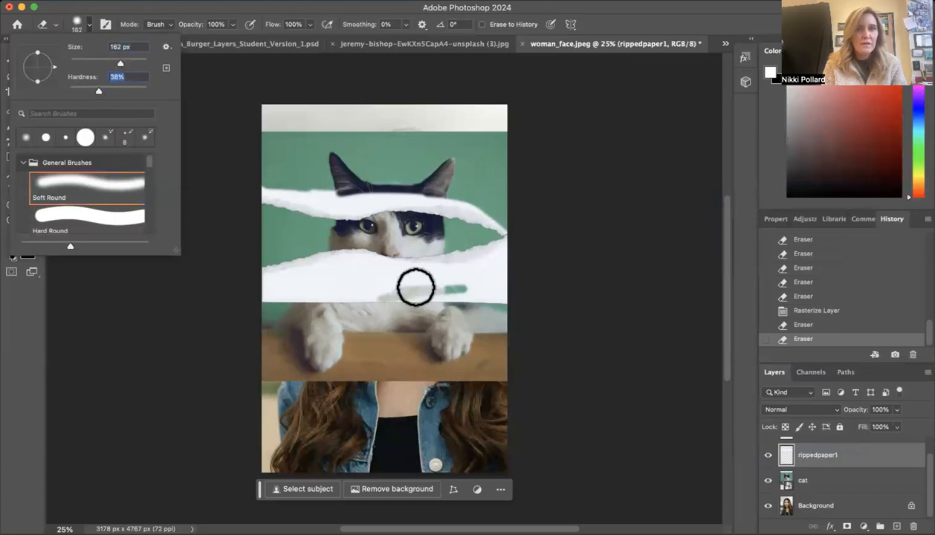
left_click_drag(340, 199, 308, 191)
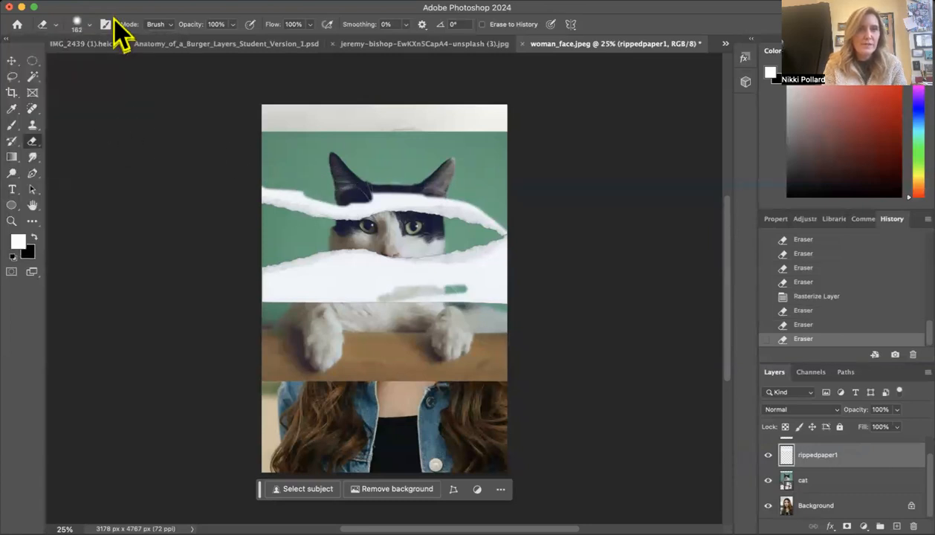
- Switch the Eraser to Soft Round Pressure Opacity and thin the upper paper strip along its top edge
left_click(86, 24)
scroll(152, 178, "down", 5)
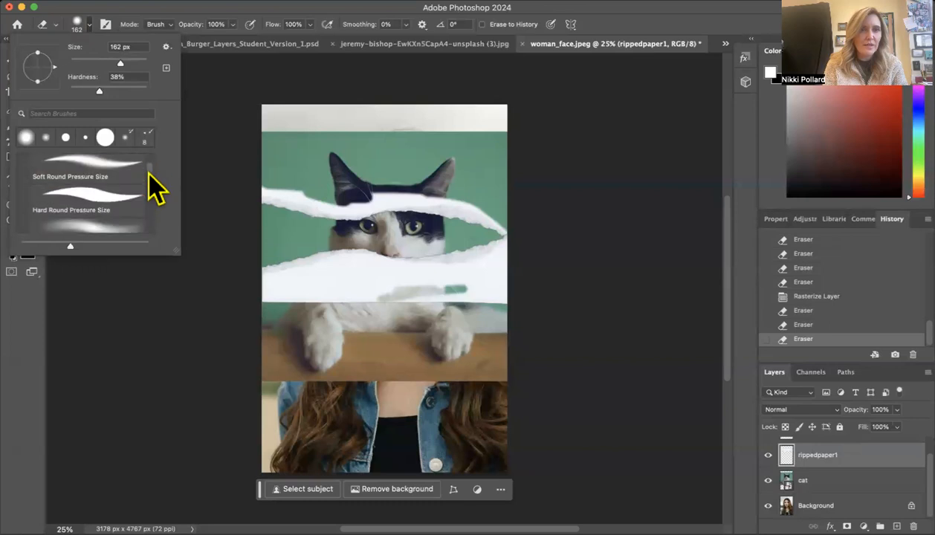
left_click(108, 198)
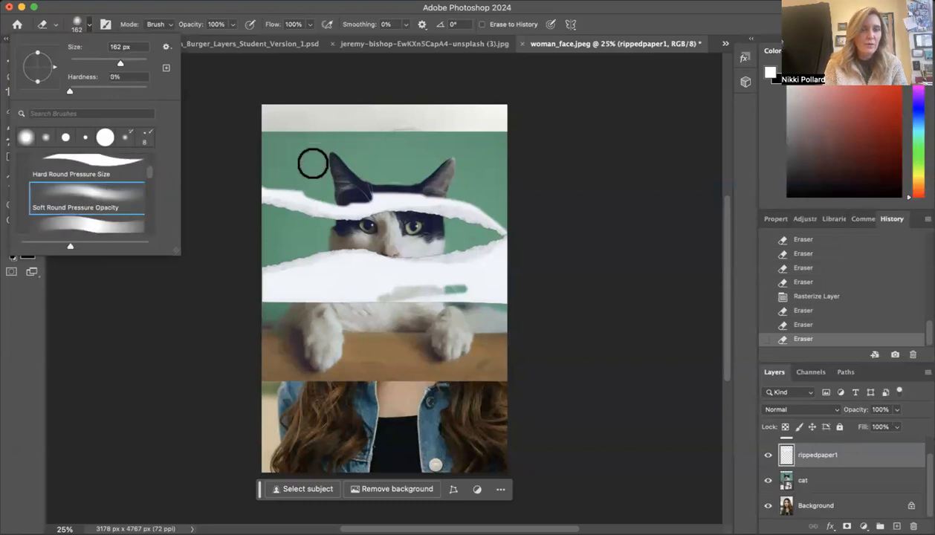
mouse_move(295, 187)
left_mouse_down()
mouse_move(269, 188)
mouse_move(359, 203)
mouse_move(415, 193)
mouse_move(397, 196)
mouse_move(489, 204)
mouse_move(466, 200)
mouse_move(528, 218)
mouse_move(414, 192)
left_mouse_up()
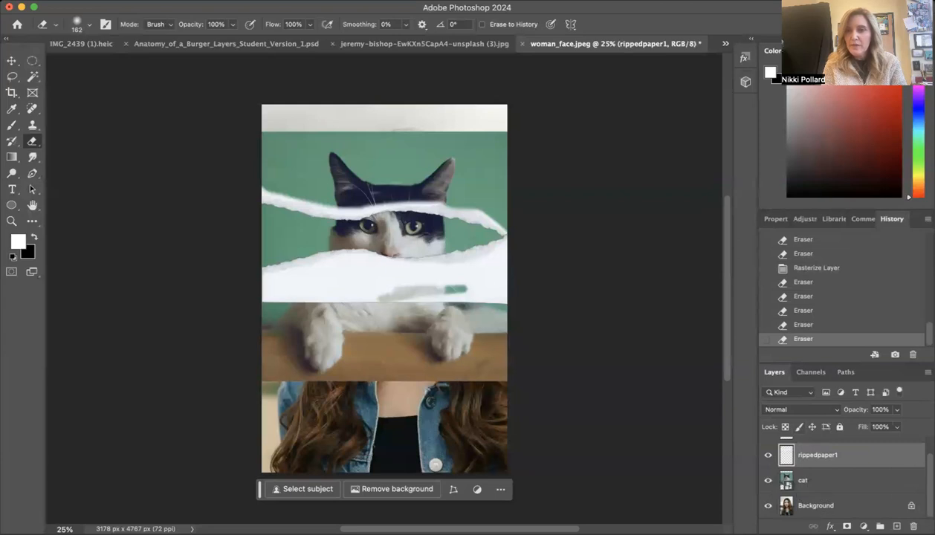
- Erase the straight lower part of the strip on the rippedpaper1 copy layer and touch up the upper strip's top edge on rippedpaper1
key("super+j")
mouse_move(515, 315)
left_mouse_down()
mouse_move(488, 311)
mouse_move(540, 275)
mouse_move(531, 286)
mouse_move(540, 305)
mouse_move(490, 278)
mouse_move(433, 295)
mouse_move(493, 263)
mouse_move(470, 308)
mouse_move(481, 295)
mouse_move(424, 277)
mouse_move(379, 278)
mouse_move(492, 270)
mouse_move(334, 275)
mouse_move(275, 299)
mouse_move(373, 291)
mouse_move(334, 275)
mouse_move(349, 263)
mouse_move(339, 265)
mouse_move(425, 274)
mouse_move(350, 263)
mouse_move(461, 280)
mouse_move(388, 278)
mouse_move(270, 304)
mouse_move(326, 276)
mouse_move(261, 284)
mouse_move(234, 305)
left_mouse_up()
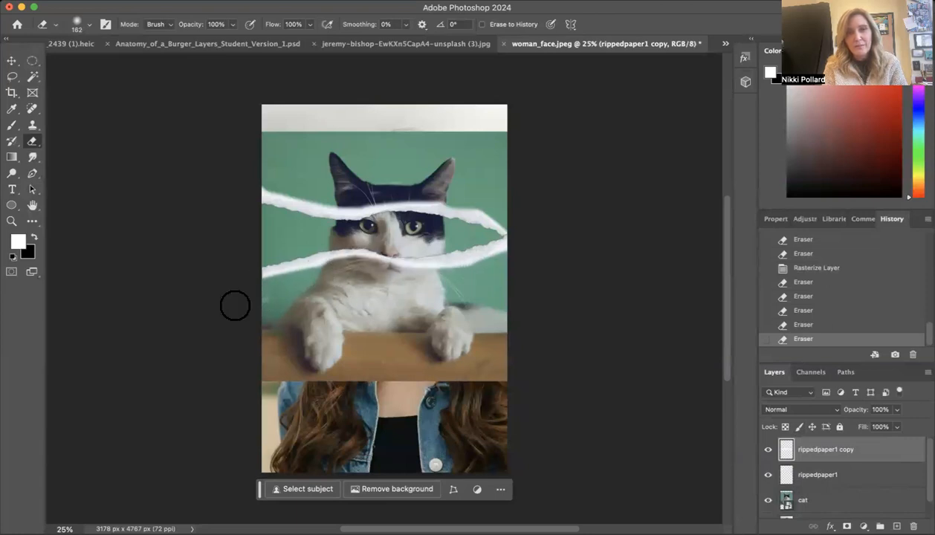
left_click_drag(245, 343, 258, 299)
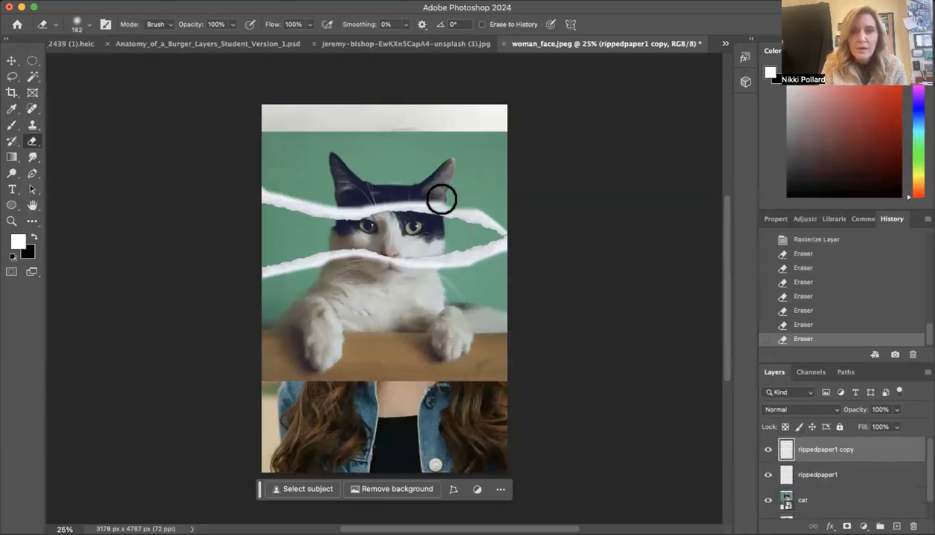
left_click(836, 475)
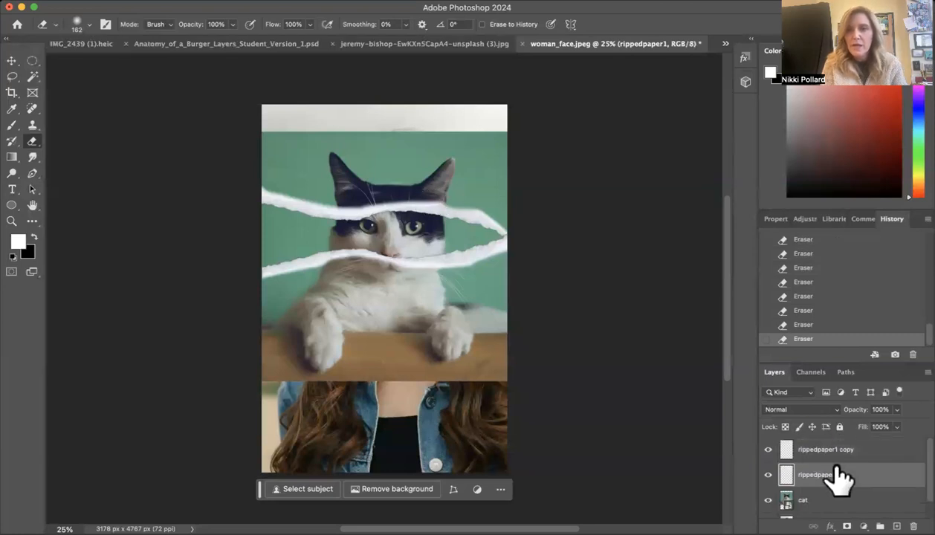
left_click_drag(445, 201, 352, 205)
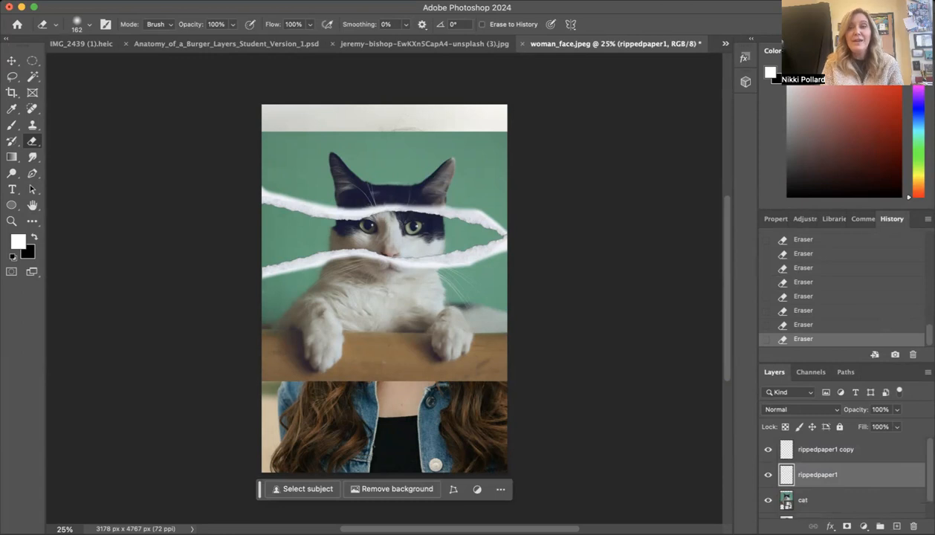
- Rasterize the cat layer and erase the part of it above the upper paper strip, enlarging the Eraser to 194 px
left_click(818, 500)
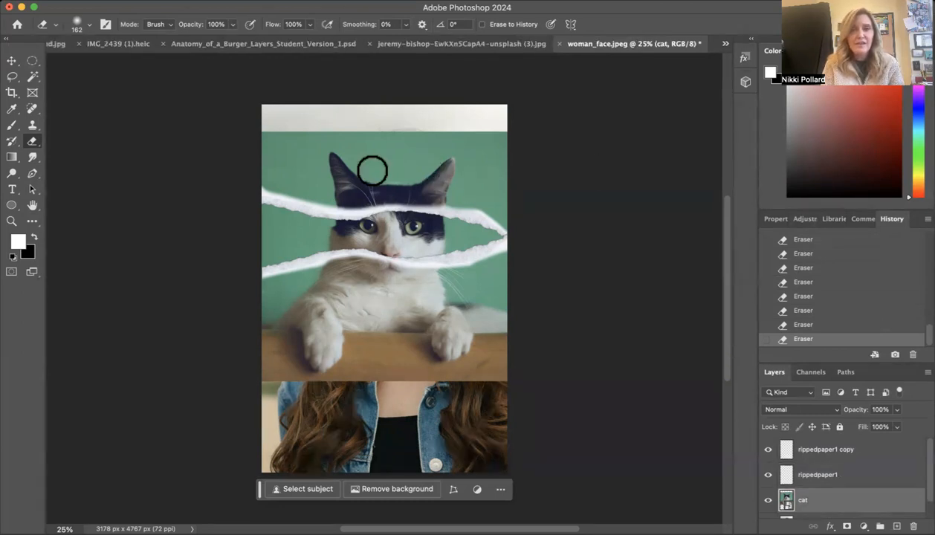
left_click(419, 184)
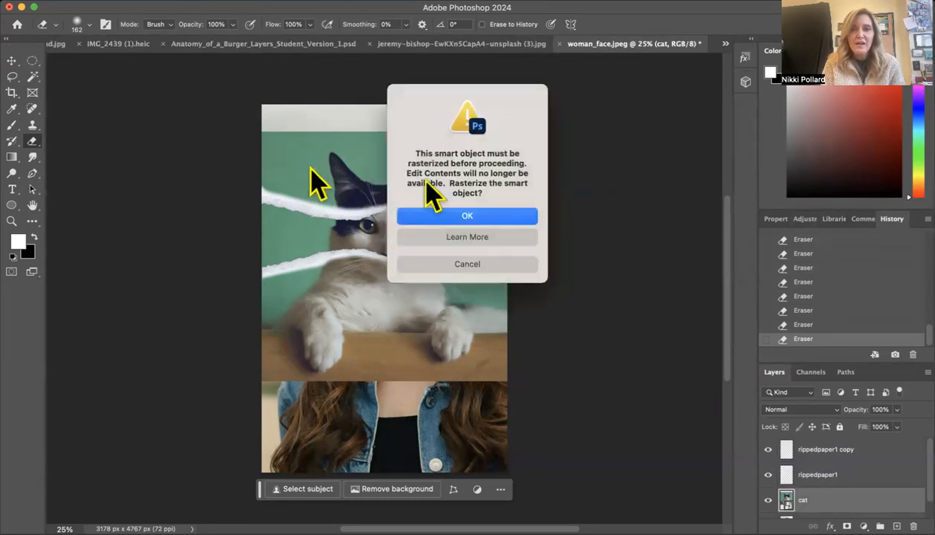
left_click(468, 216)
mouse_move(311, 153)
left_mouse_down()
mouse_move(364, 168)
mouse_move(258, 168)
mouse_move(303, 174)
mouse_move(302, 186)
mouse_move(336, 197)
mouse_move(443, 188)
mouse_move(339, 207)
mouse_move(437, 198)
mouse_move(455, 201)
mouse_move(390, 198)
mouse_move(493, 207)
mouse_move(447, 201)
mouse_move(513, 226)
mouse_move(499, 155)
mouse_move(508, 188)
mouse_move(454, 181)
mouse_move(477, 194)
mouse_move(486, 159)
left_mouse_up()
left_click(85, 25)
left_click_drag(122, 63, 129, 63)
mouse_move(266, 161)
left_mouse_down()
mouse_move(421, 159)
mouse_move(558, 133)
mouse_move(474, 174)
mouse_move(396, 154)
mouse_move(264, 150)
mouse_move(295, 139)
mouse_move(285, 136)
mouse_move(270, 156)
mouse_move(305, 187)
mouse_move(230, 180)
mouse_move(380, 204)
mouse_move(294, 168)
mouse_move(254, 180)
mouse_move(277, 130)
mouse_move(440, 126)
mouse_move(435, 158)
mouse_move(395, 175)
mouse_move(447, 182)
mouse_move(453, 197)
mouse_move(502, 205)
mouse_move(517, 230)
mouse_move(427, 161)
mouse_move(490, 161)
mouse_move(476, 136)
mouse_move(491, 131)
mouse_move(387, 159)
left_mouse_up()
- Enlarge the Eraser to 332 px and erase the part of the cat layer below the lower paper strip
left_click(83, 27)
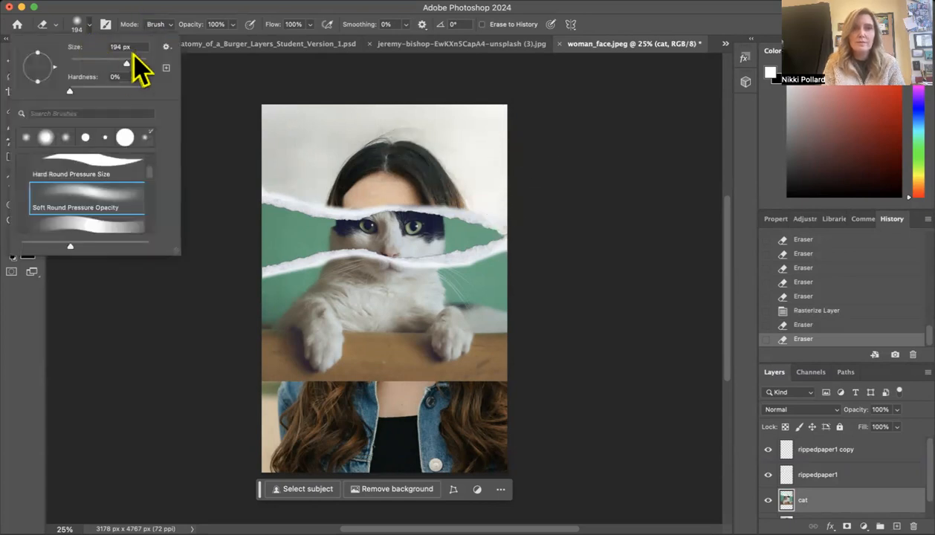
mouse_move(392, 347)
left_mouse_down()
mouse_move(271, 378)
mouse_move(565, 336)
mouse_move(491, 282)
mouse_move(492, 272)
mouse_move(428, 323)
mouse_move(361, 288)
mouse_move(431, 282)
mouse_move(338, 276)
mouse_move(359, 276)
mouse_move(275, 286)
mouse_move(240, 303)
mouse_move(275, 286)
mouse_move(355, 273)
mouse_move(326, 312)
mouse_move(300, 307)
mouse_move(344, 286)
mouse_move(475, 273)
mouse_move(417, 293)
left_mouse_up()
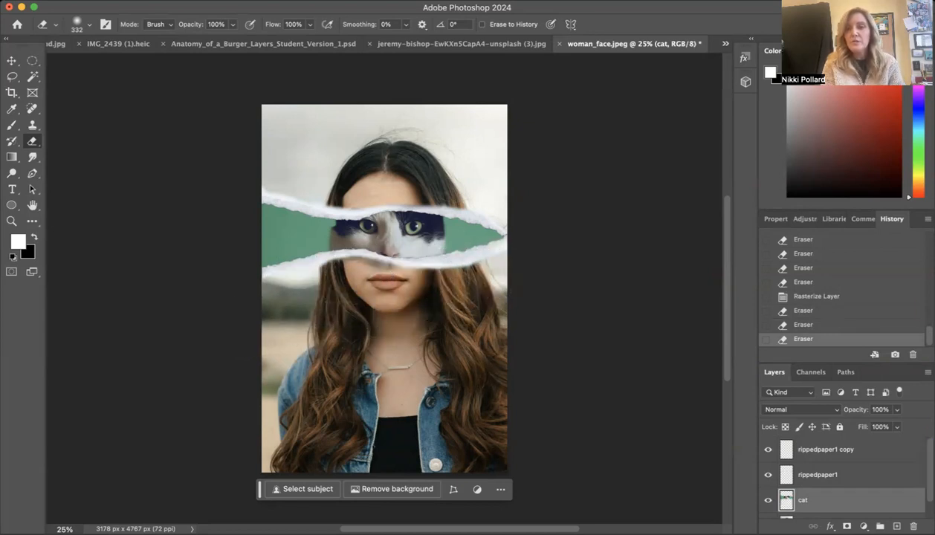
scroll(839, 475, "down", 1)
mouse_move(397, 356)
left_mouse_down()
mouse_move(427, 318)
mouse_move(316, 338)
mouse_move(376, 334)
left_mouse_up()
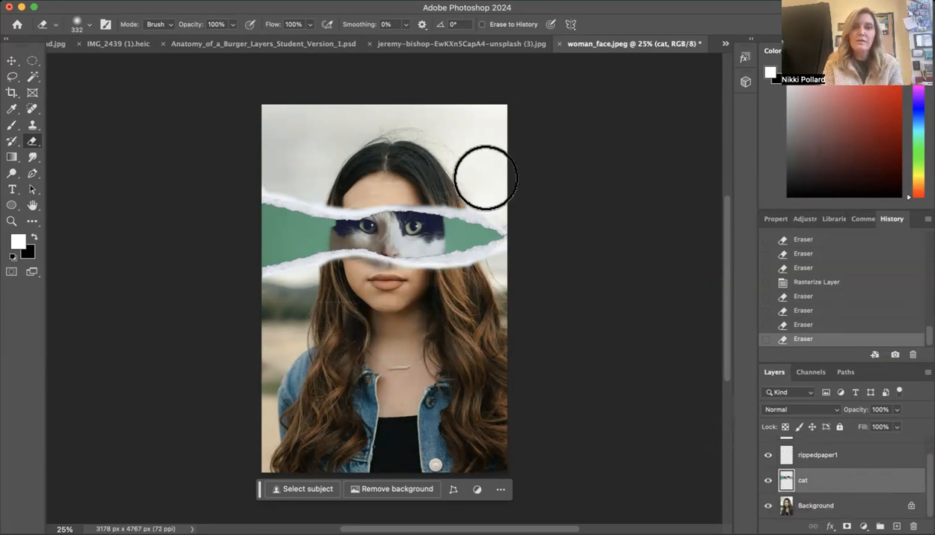
- Try erasing more of the cat layer along the upper paper strip, and step back in the history to before those strokes
left_click(451, 202)
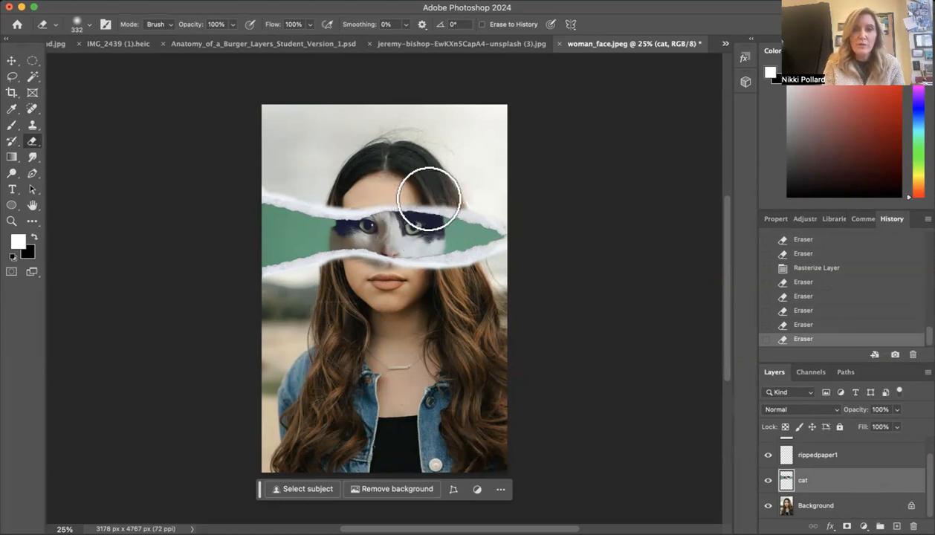
mouse_move(358, 203)
left_mouse_down()
mouse_move(334, 197)
mouse_move(360, 208)
mouse_move(341, 209)
mouse_move(333, 188)
mouse_move(400, 169)
mouse_move(412, 194)
mouse_move(330, 201)
left_mouse_up()
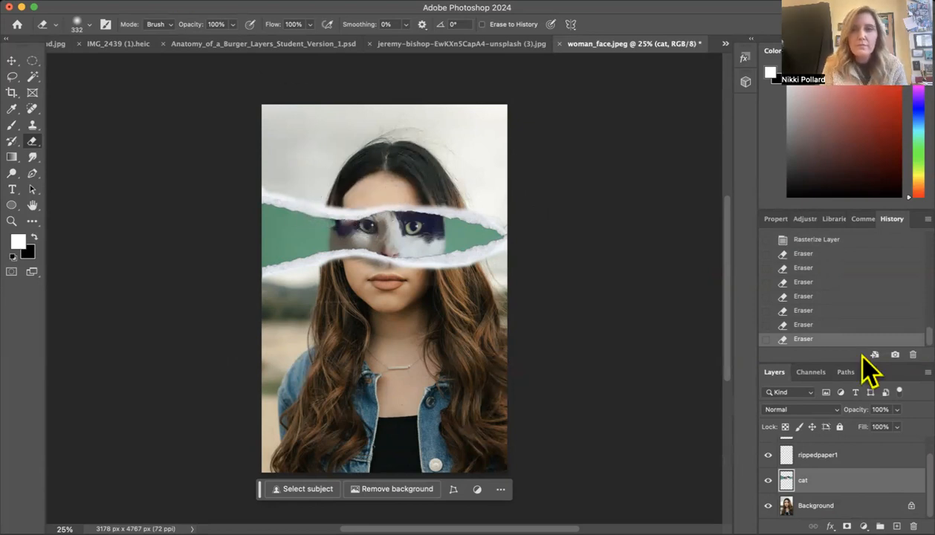
left_click(834, 296)
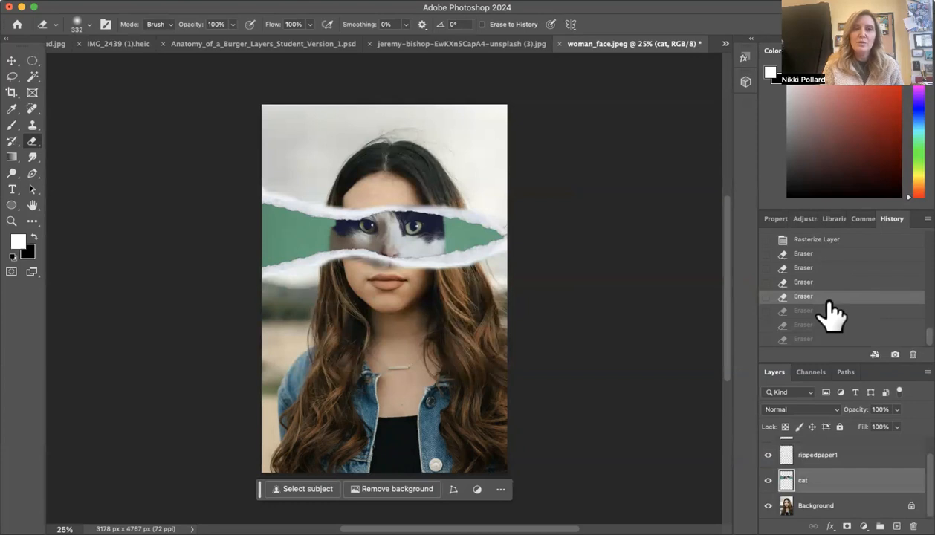
- Flatten the image and save a JPEG copy named woman_face copy.jpg to the Desktop at quality 9 (High), Baseline ("Standard")
left_click(927, 373)
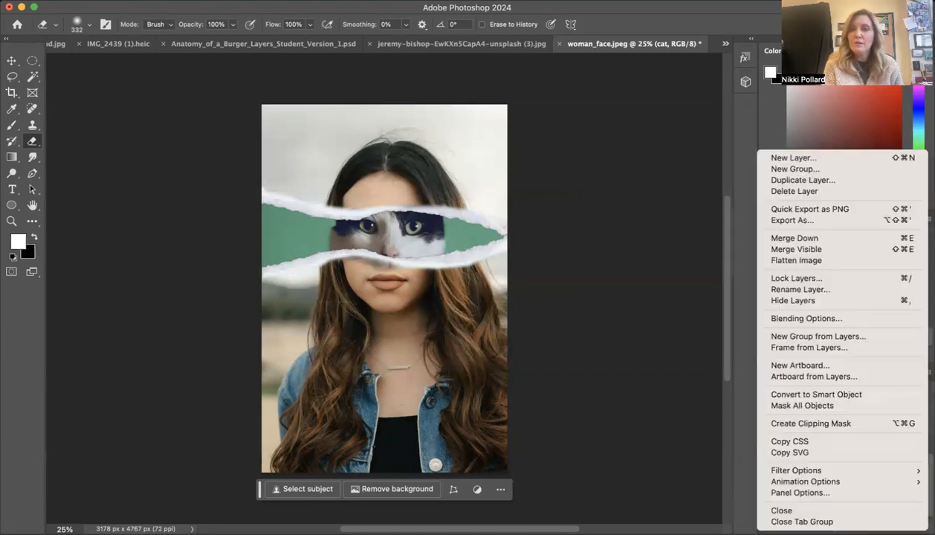
left_click(786, 261)
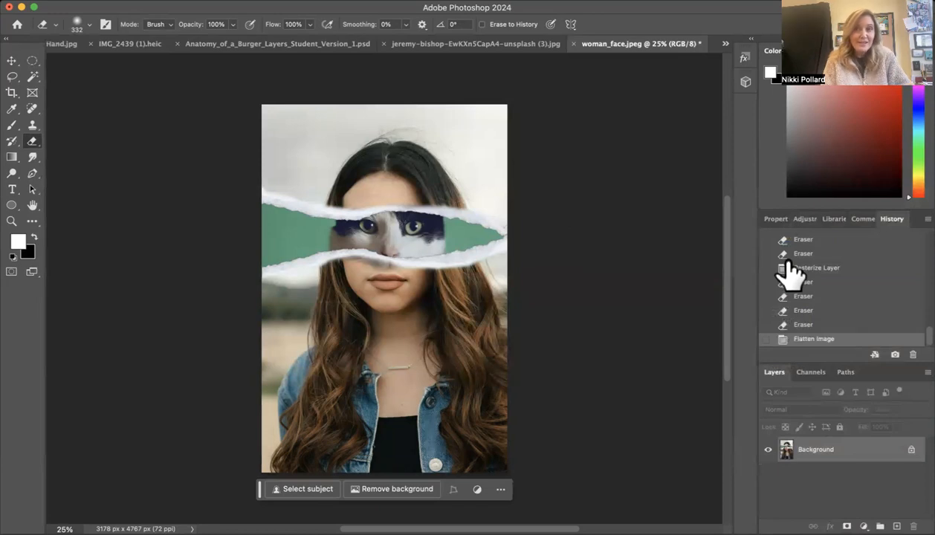
left_click(119, 4)
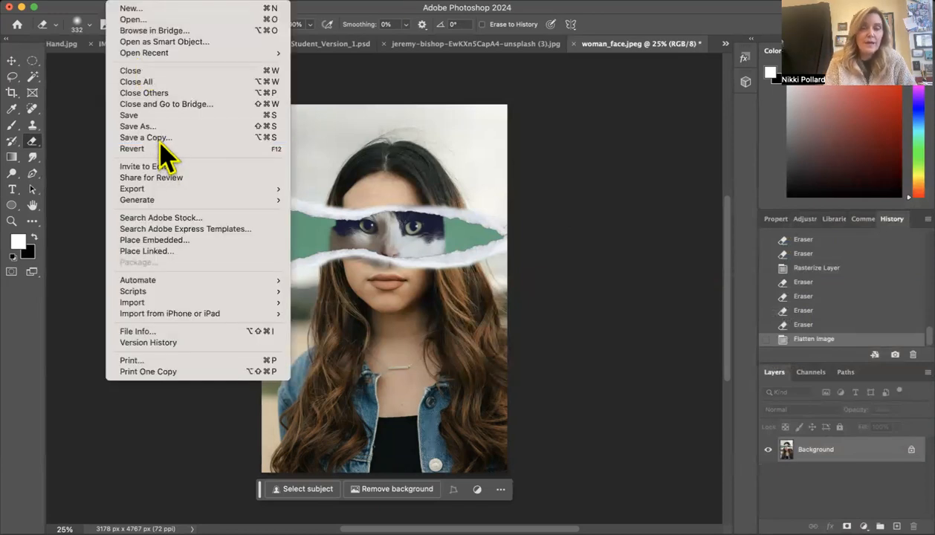
left_click(162, 141)
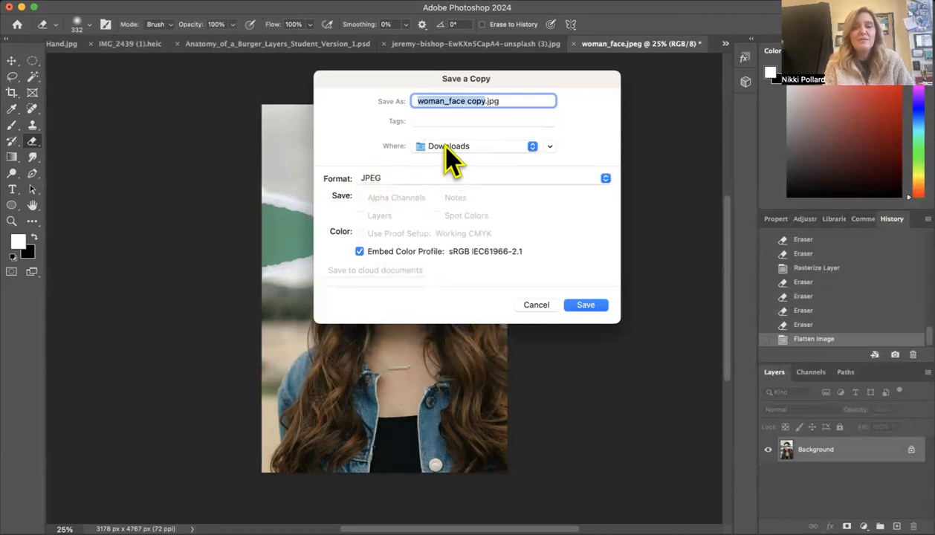
key("super+d")
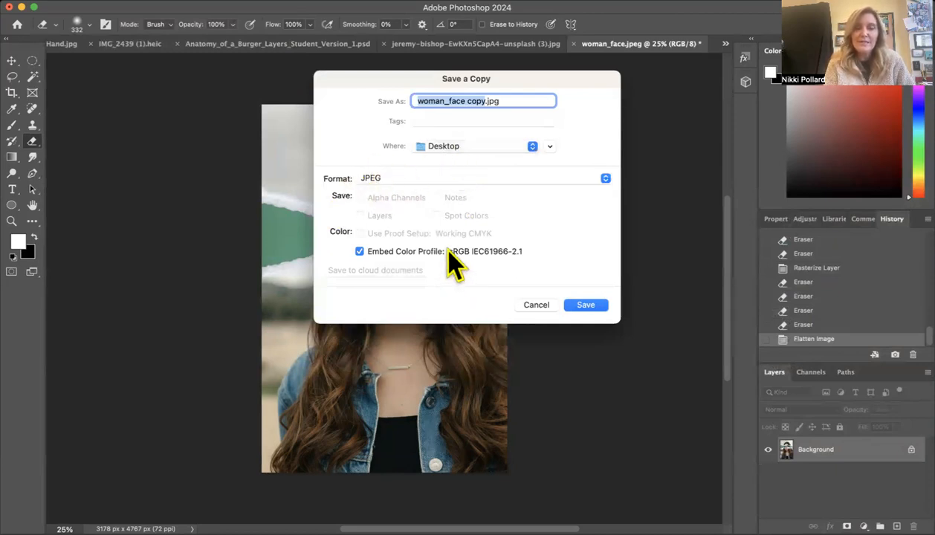
left_click(584, 306)
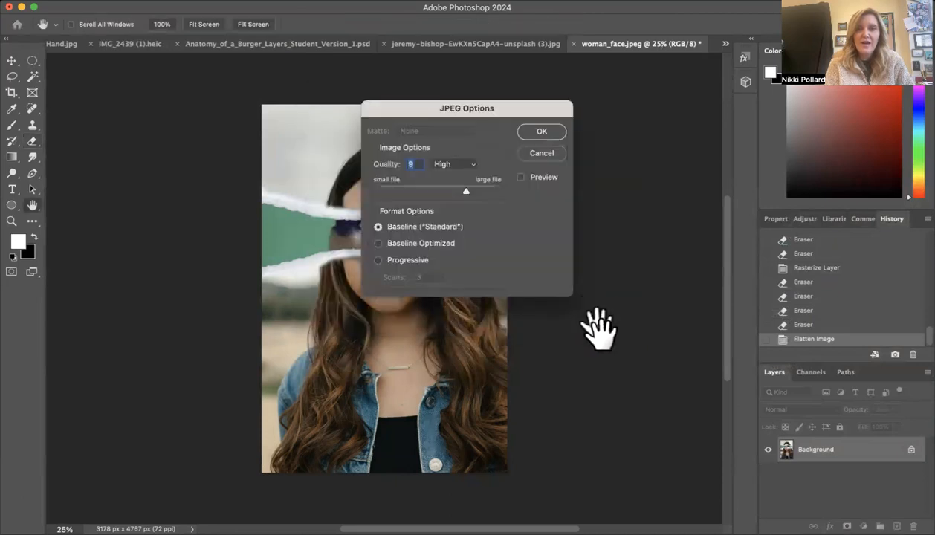
left_click(542, 132)
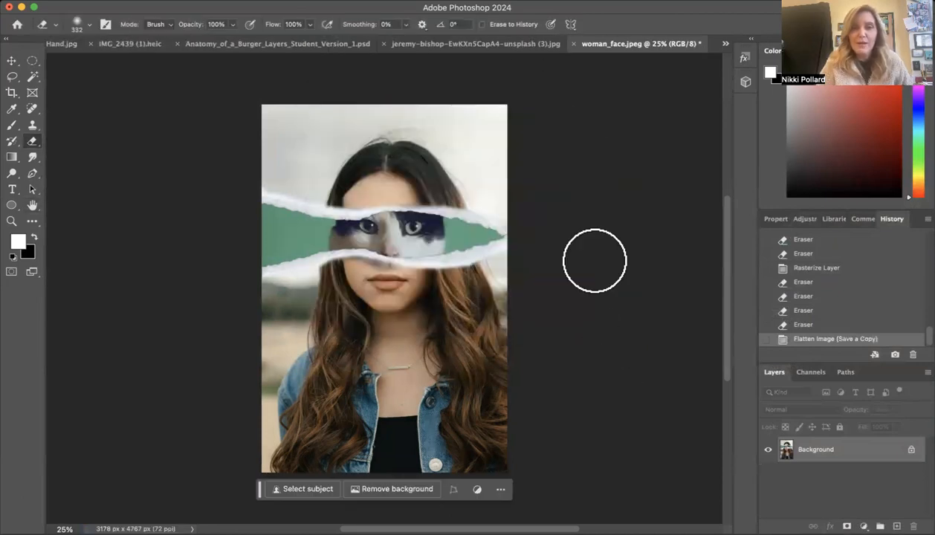